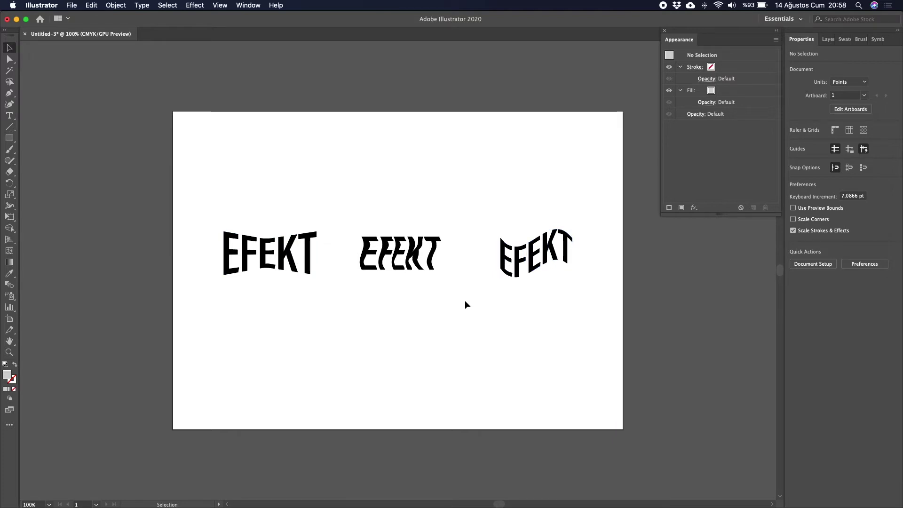
# Step: Marquee-select the three distorted EFEKT words and delete them
pyautogui.moveTo(202, 180)
pyautogui.mouseDown()
pyautogui.moveTo(583, 301)
pyautogui.moveTo(588, 311)
pyautogui.mouseUp()
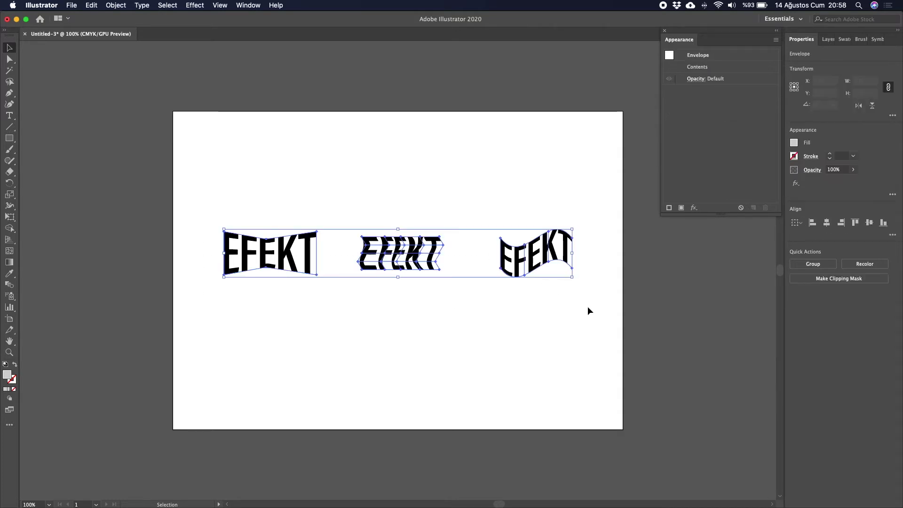
pyautogui.press('Delete')
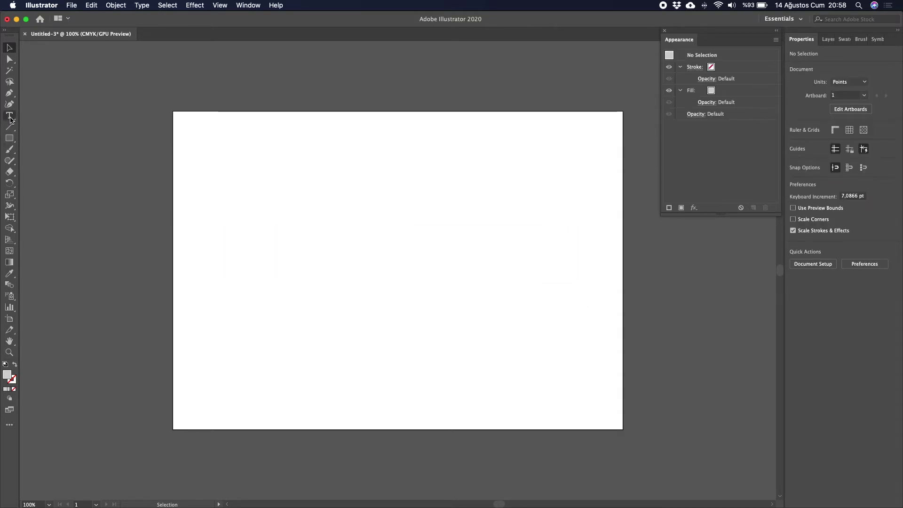
# Step: Create an EFEKT area text at 72 pt, fit its frame, and position it in the row
pyautogui.press('t')
pyautogui.moveTo(271, 190); pyautogui.dragTo(452, 235)
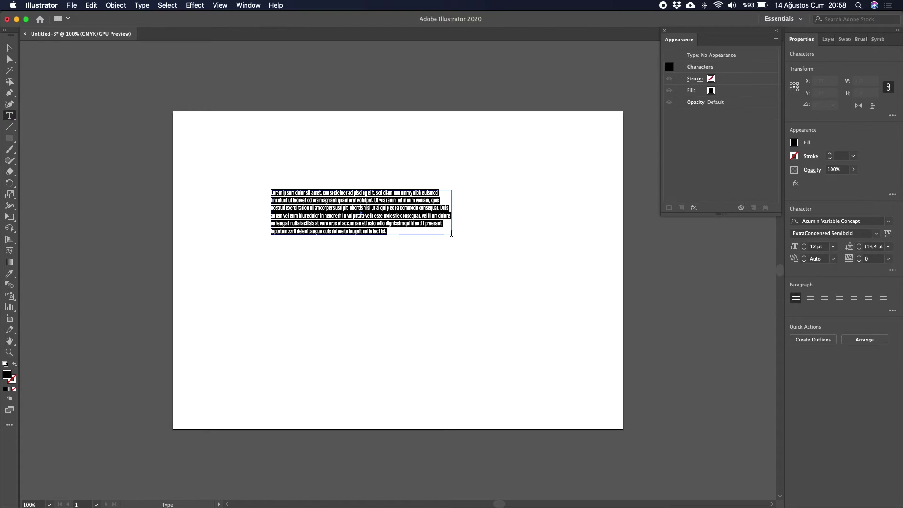
pyautogui.press('BackSpace')
pyautogui.write('T')
pyautogui.press('super+a')
pyautogui.click(832, 247)
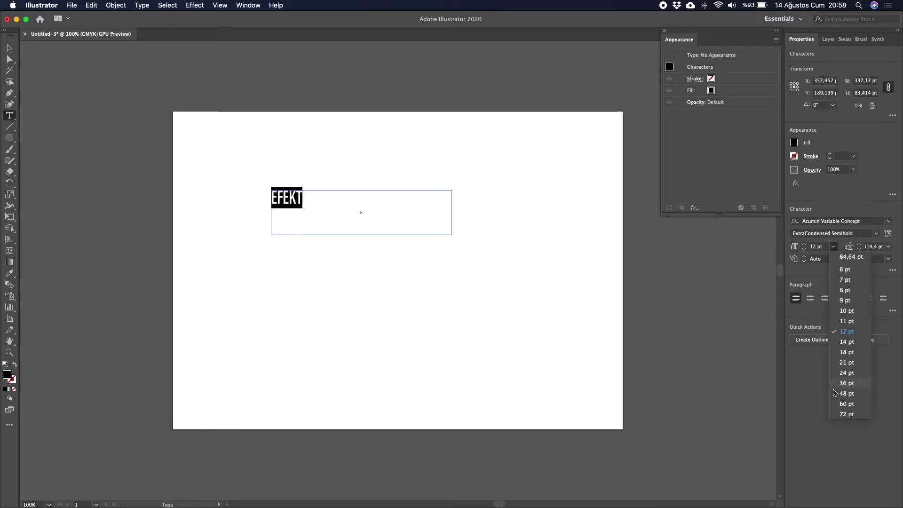
pyautogui.click(841, 414)
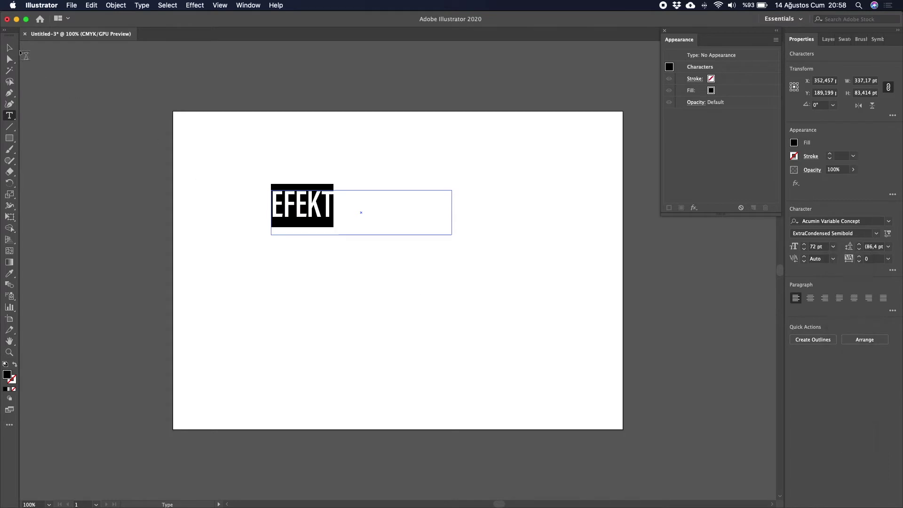
pyautogui.press('Escape')
pyautogui.moveTo(452, 236)
pyautogui.mouseDown()
pyautogui.moveTo(336, 219)
pyautogui.moveTo(268, 227)
pyautogui.moveTo(529, 233)
pyautogui.mouseUp()
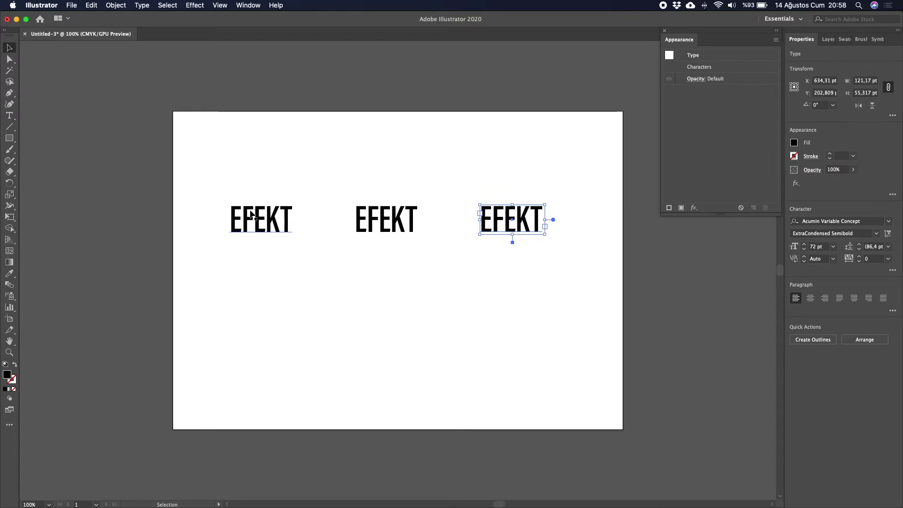
pyautogui.click(248, 189)
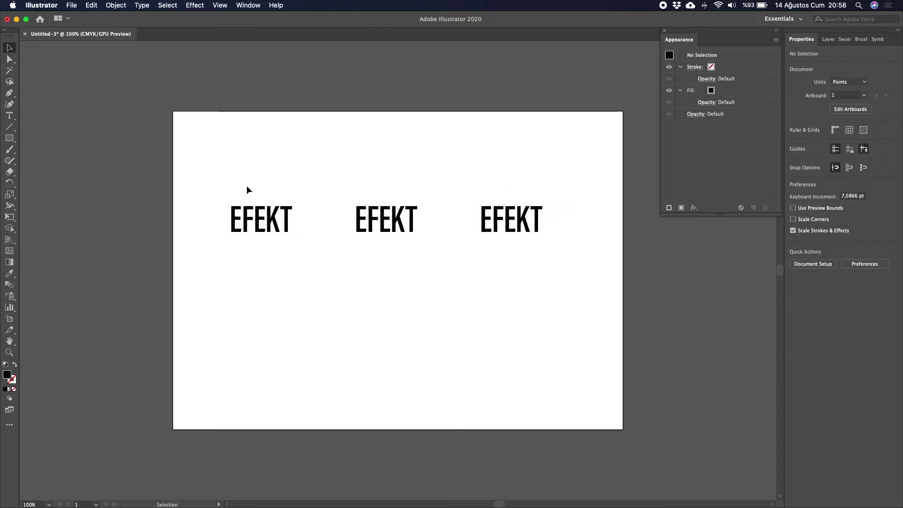
pyautogui.click(121, 6)
pyautogui.moveTo(136, 250)
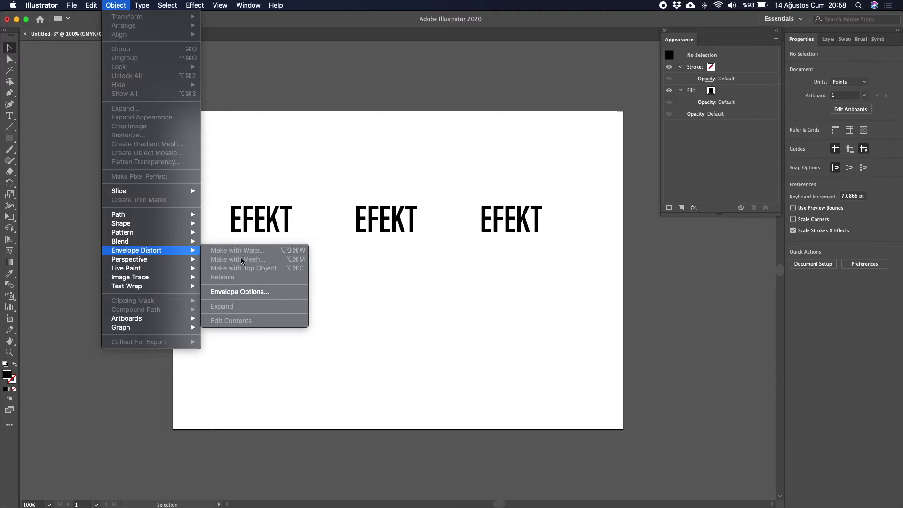
pyautogui.click(249, 190)
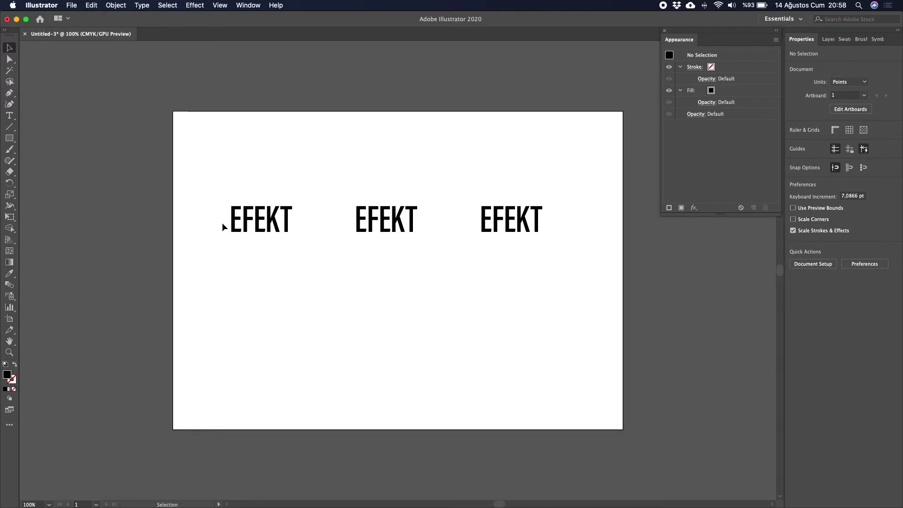
pyautogui.scroll(1, 222, 225)
pyautogui.moveTo(219, 250); pyautogui.dragTo(212, 214)
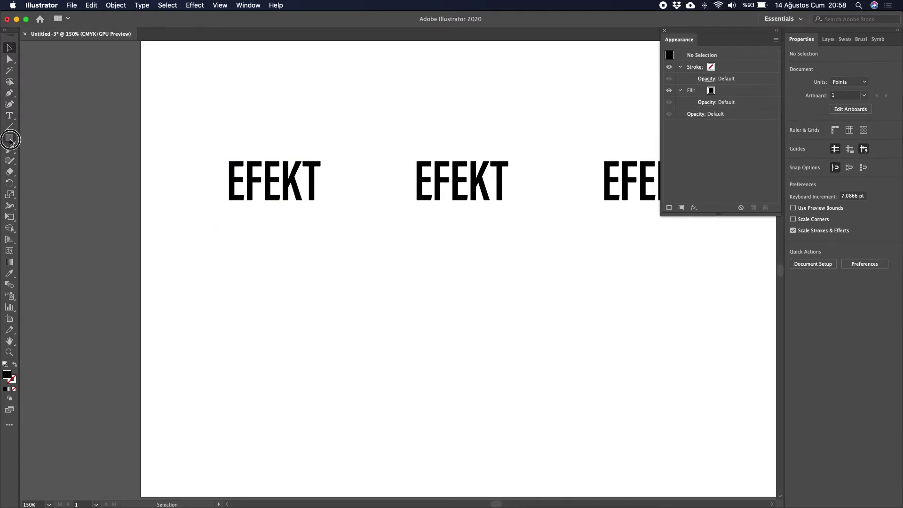
# Step: Draw a black square and rotate it 45° into a diamond
pyautogui.click(10, 141)
pyautogui.moveTo(304, 215); pyautogui.dragTo(233, 147)
pyautogui.press('r')
pyautogui.moveTo(330, 174); pyautogui.dragTo(309, 136)
pyautogui.press('v')
# Step: Move the diamond over the first EFEKT and select both together
pyautogui.moveTo(247, 153); pyautogui.dragTo(249, 240)
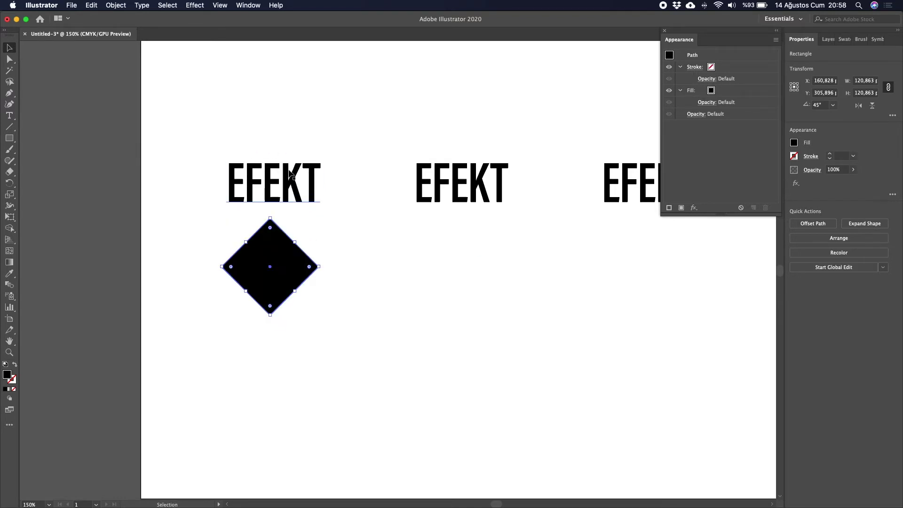
pyautogui.scroll(-1, 290, 174)
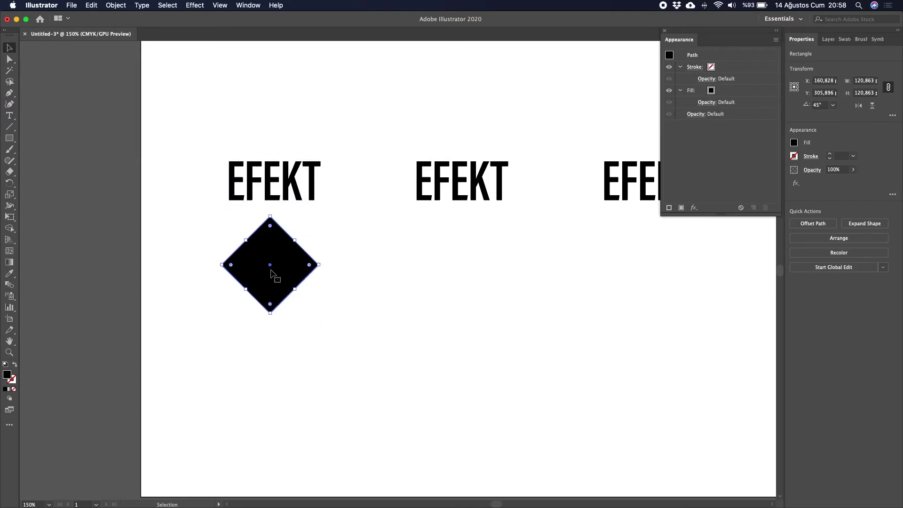
pyautogui.moveTo(276, 275); pyautogui.dragTo(274, 196)
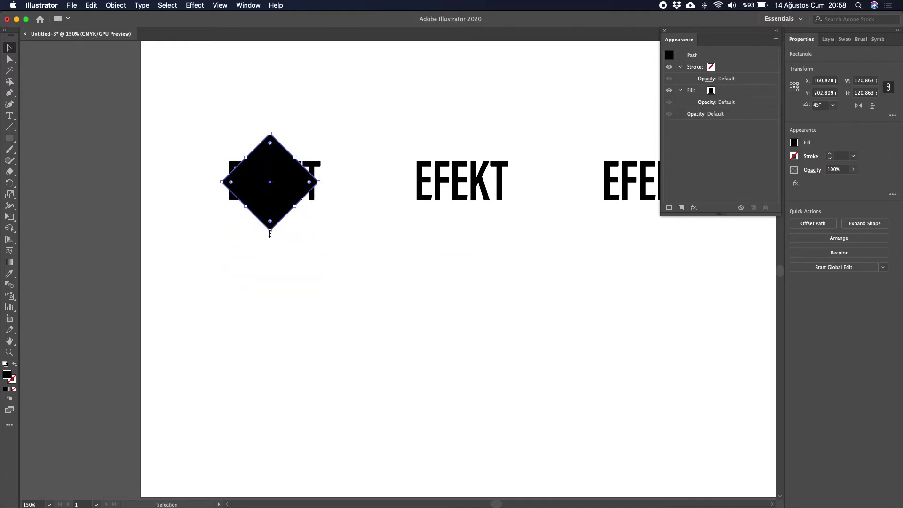
pyautogui.moveTo(186, 110); pyautogui.dragTo(331, 253)
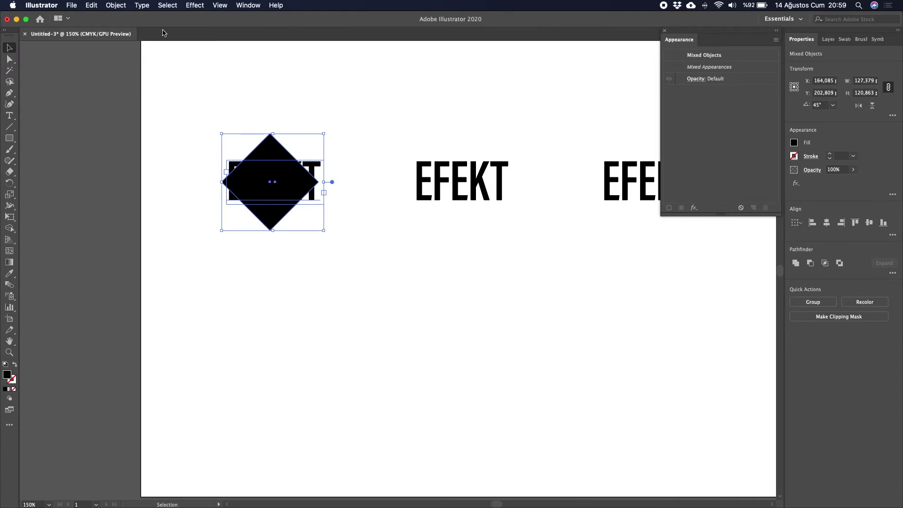
pyautogui.click(118, 5)
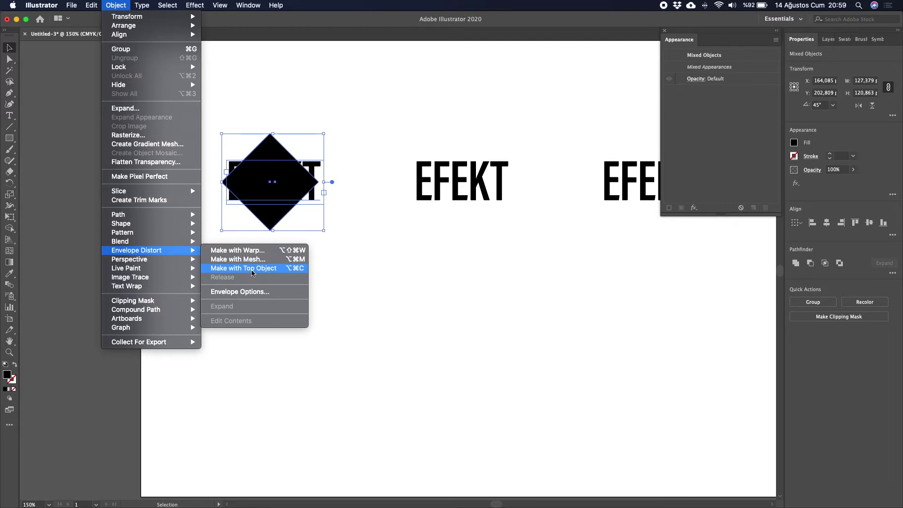
# Step: Envelope the first EFEKT with the diamond as top object, then test-edit and undo its text
pyautogui.click(253, 272)
pyautogui.click(230, 282)
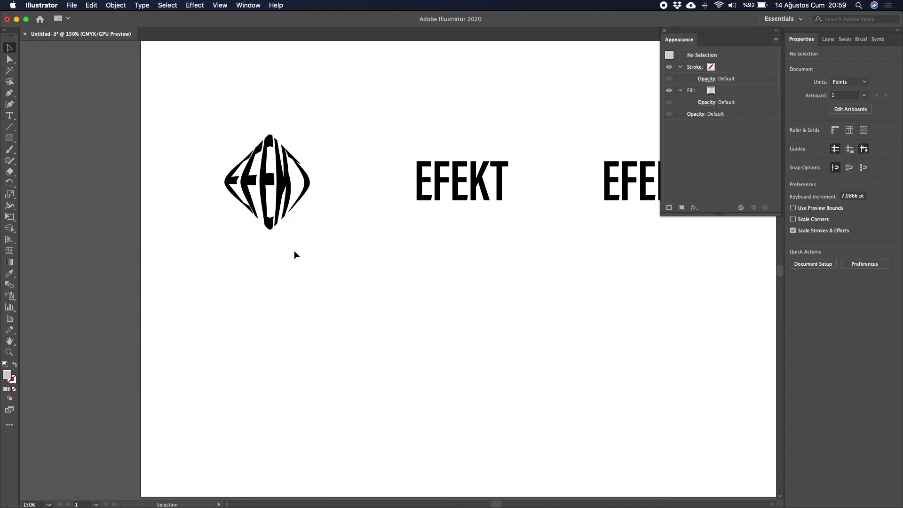
pyautogui.doubleClick(277, 178)
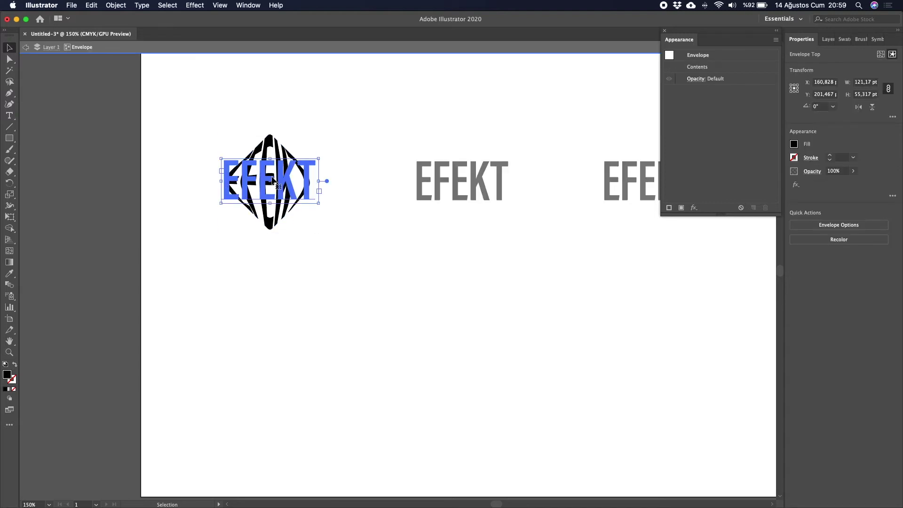
pyautogui.write('ASSD')
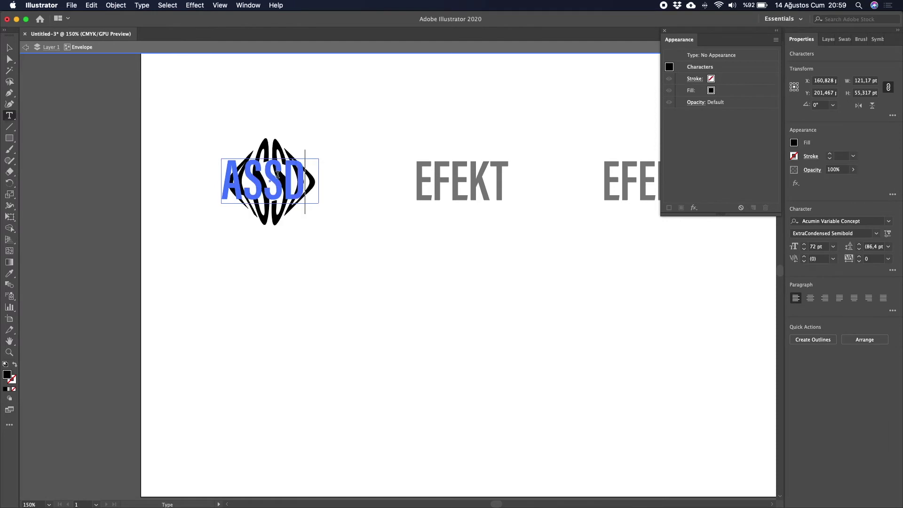
pyautogui.press('super+z')
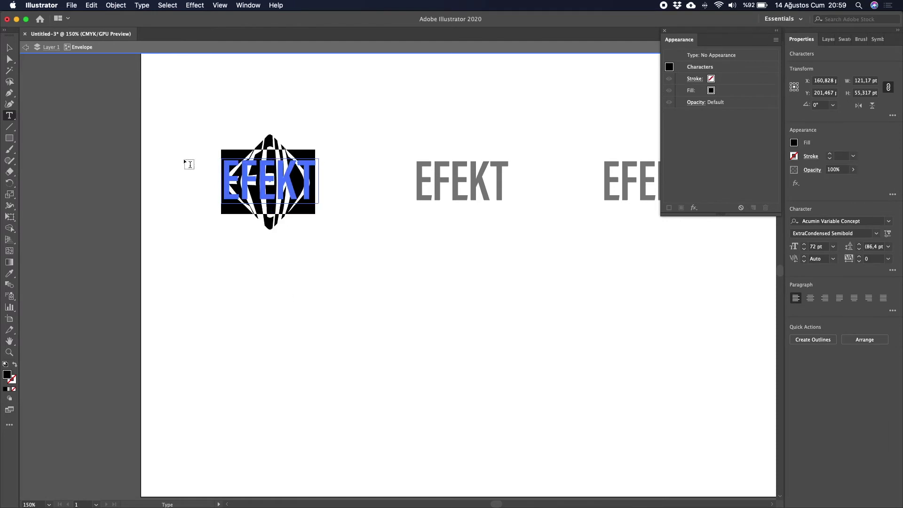
# Step: Exit envelope editing and delete the diamond over the first EFEKT
pyautogui.click(10, 49)
pyautogui.press('Escape')
pyautogui.click(242, 184)
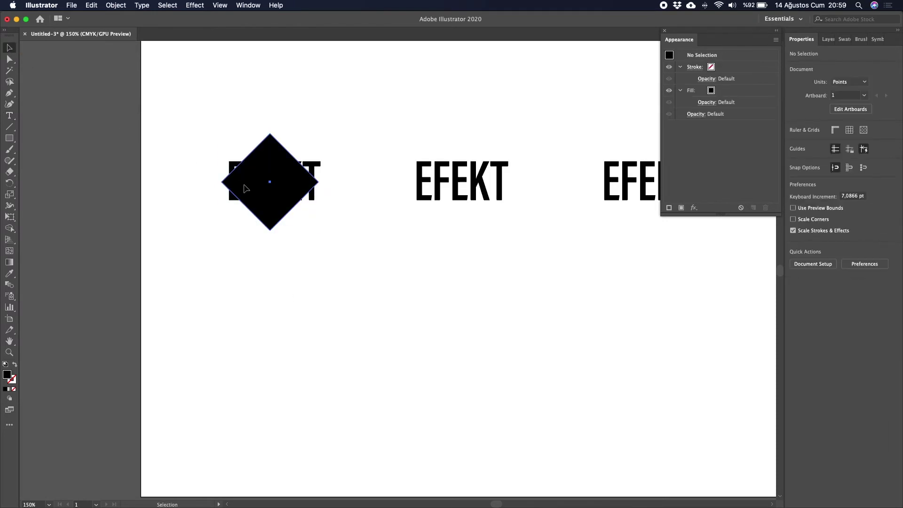
pyautogui.press('Delete')
# Step: Draw a wide rectangle and pinch its top and bottom middle points inward into a bow-tie
pyautogui.press('m')
pyautogui.moveTo(197, 233)
pyautogui.mouseDown()
pyautogui.moveTo(247, 282)
pyautogui.moveTo(352, 296)
pyautogui.mouseUp()
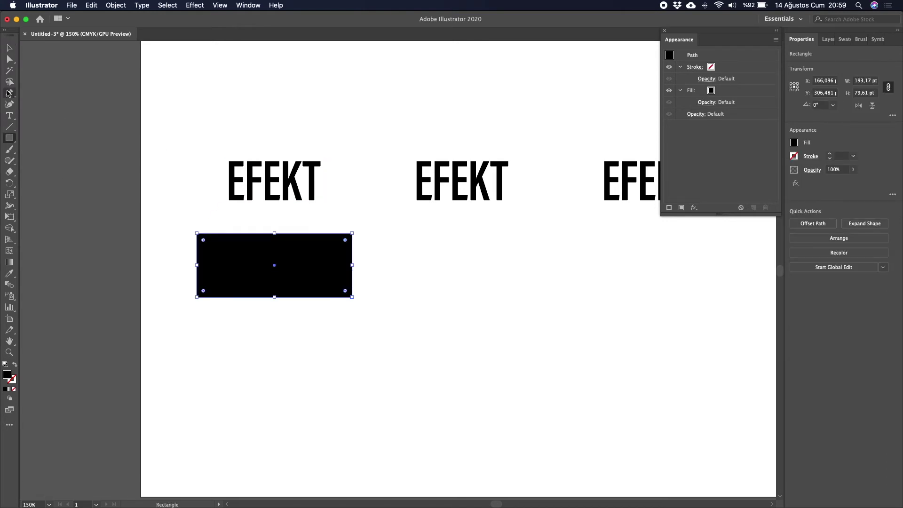
pyautogui.click(8, 94)
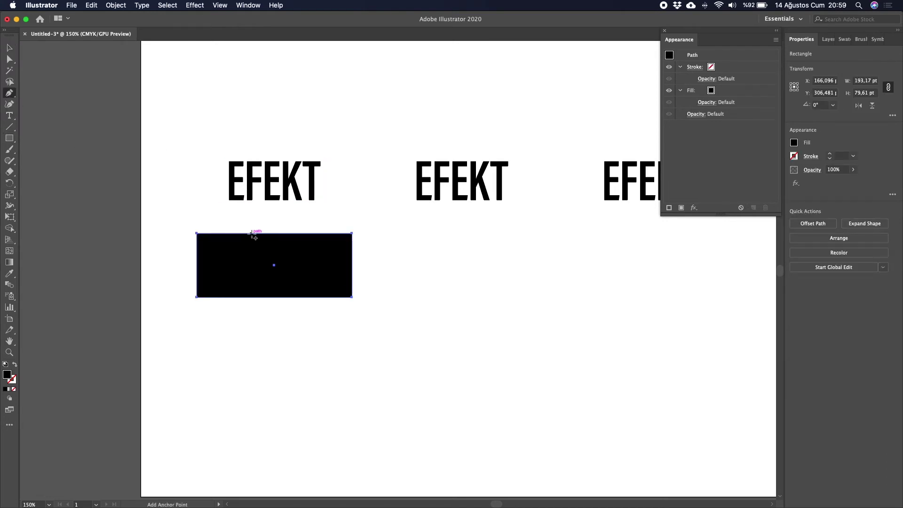
pyautogui.click(252, 234)
pyautogui.click(254, 296)
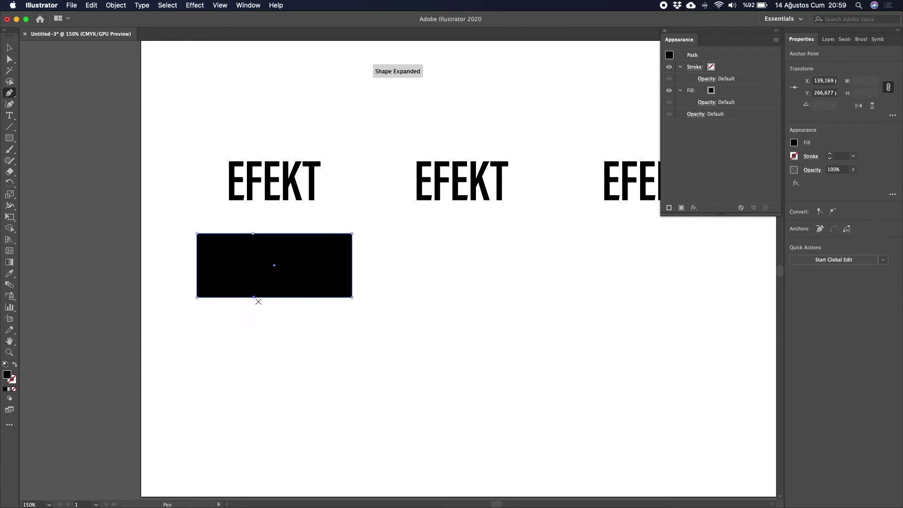
pyautogui.click(10, 58)
pyautogui.moveTo(253, 234); pyautogui.dragTo(253, 247)
pyautogui.moveTo(254, 297); pyautogui.dragTo(254, 282)
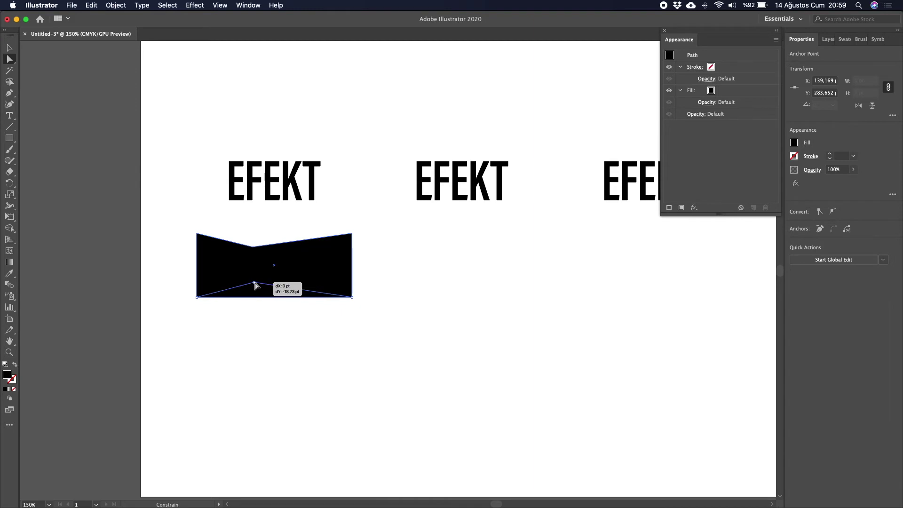
# Step: Move the bow-tie over the first EFEKT and select both together
pyautogui.press('v')
pyautogui.click(67, 71)
pyautogui.moveTo(323, 287); pyautogui.dragTo(314, 270)
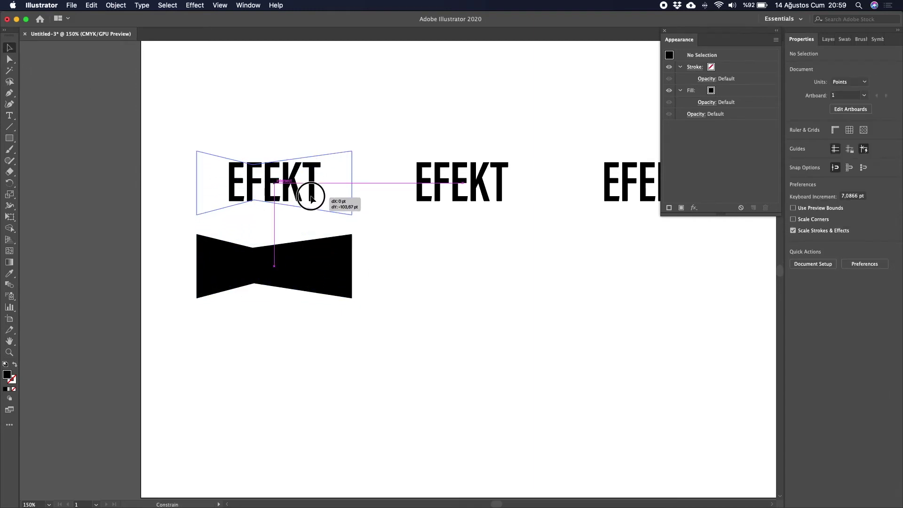
pyautogui.moveTo(314, 270); pyautogui.dragTo(308, 206)
pyautogui.moveTo(199, 118); pyautogui.dragTo(319, 243)
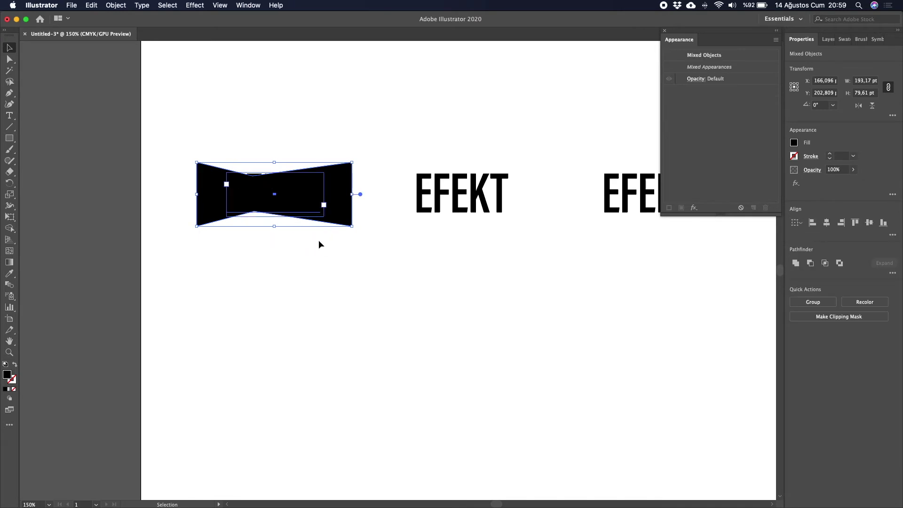
# Step: Apply Envelope Distort > Make with Top Object to warp the first EFEKT into the bow-tie
pyautogui.click(119, 5)
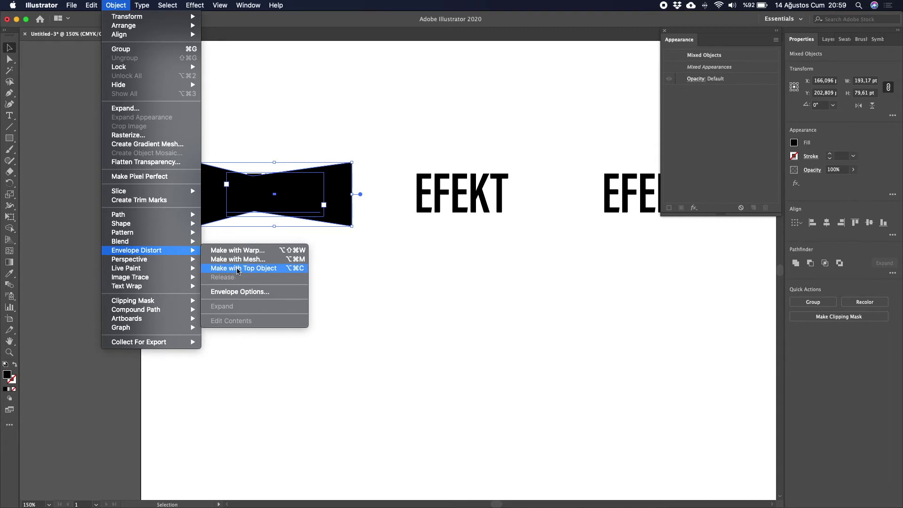
pyautogui.click(238, 269)
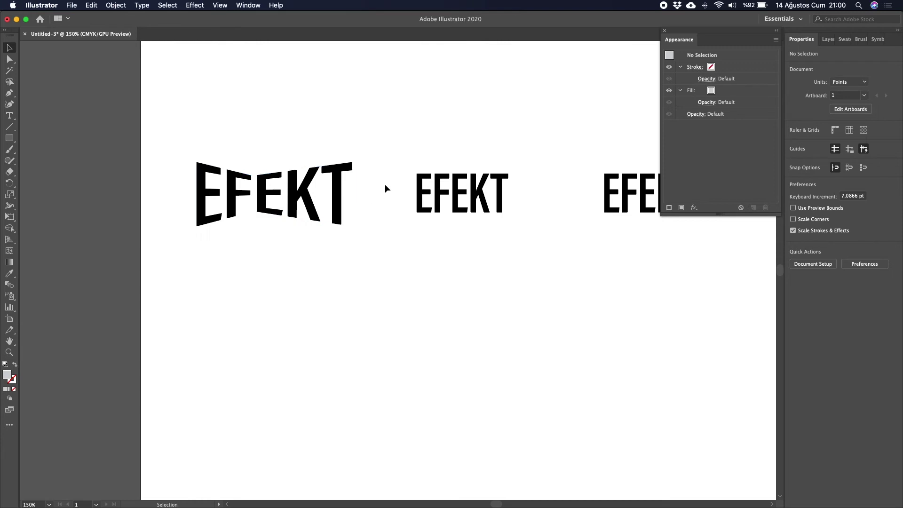
pyautogui.hscroll(5, 316, 155)
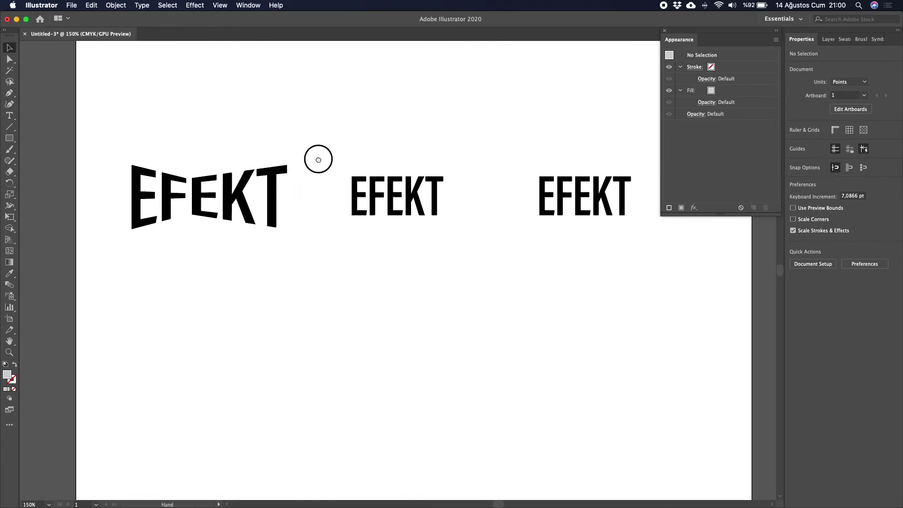
# Step: Apply a Make with Mesh envelope of 4 rows and 4 columns to the middle EFEKT
pyautogui.click(358, 190)
pyautogui.click(115, 5)
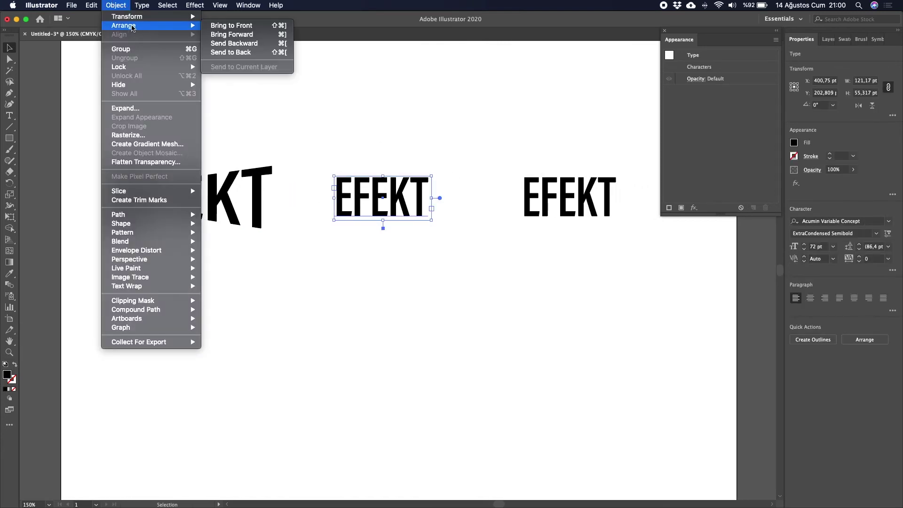
pyautogui.moveTo(137, 251)
pyautogui.click(236, 259)
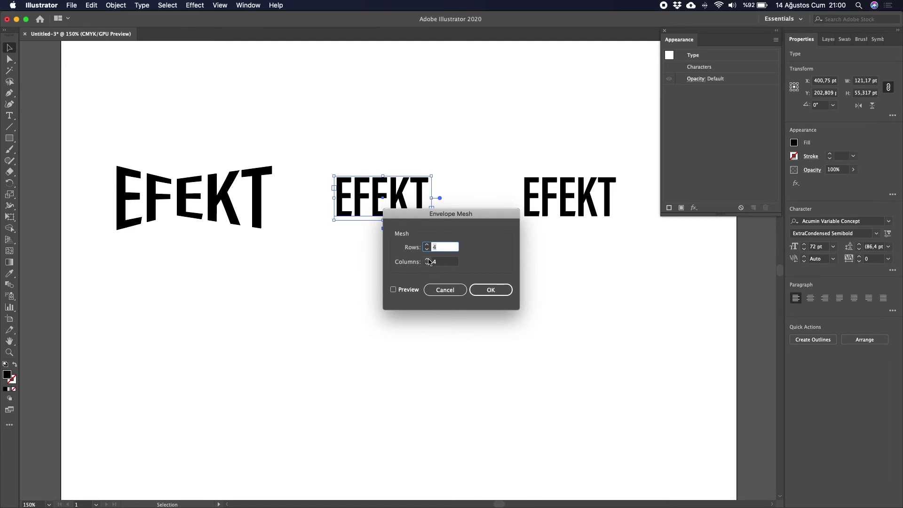
pyautogui.click(482, 291)
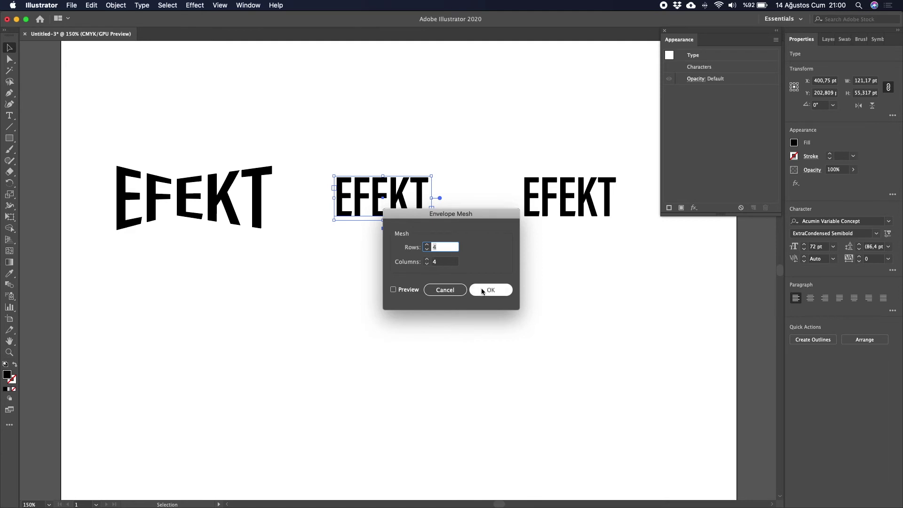
pyautogui.scroll(5, 383, 222)
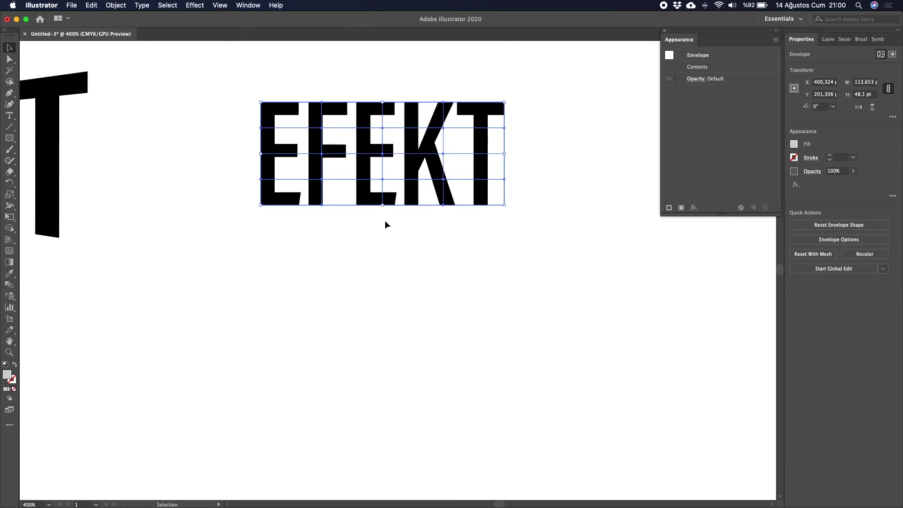
# Step: Try dragging a single mesh point on the F, then undo the warp
pyautogui.moveTo(365, 224); pyautogui.dragTo(361, 262)
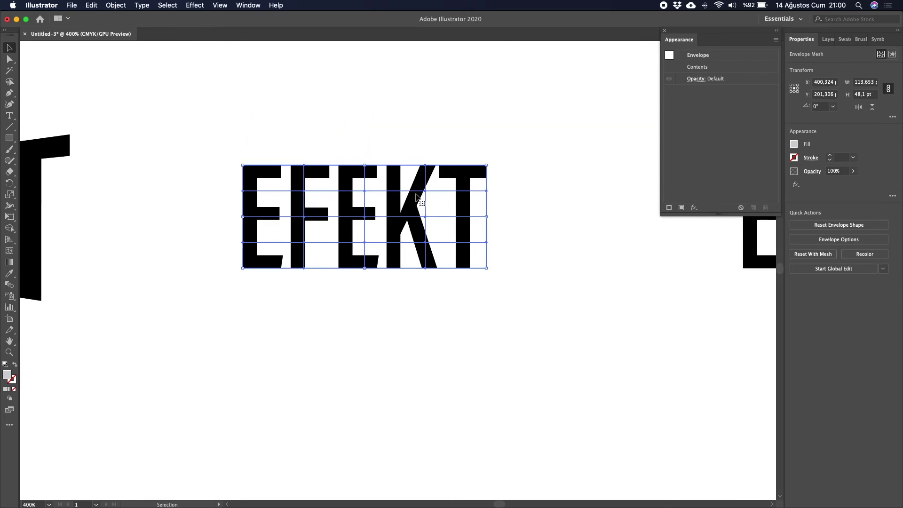
pyautogui.click(10, 60)
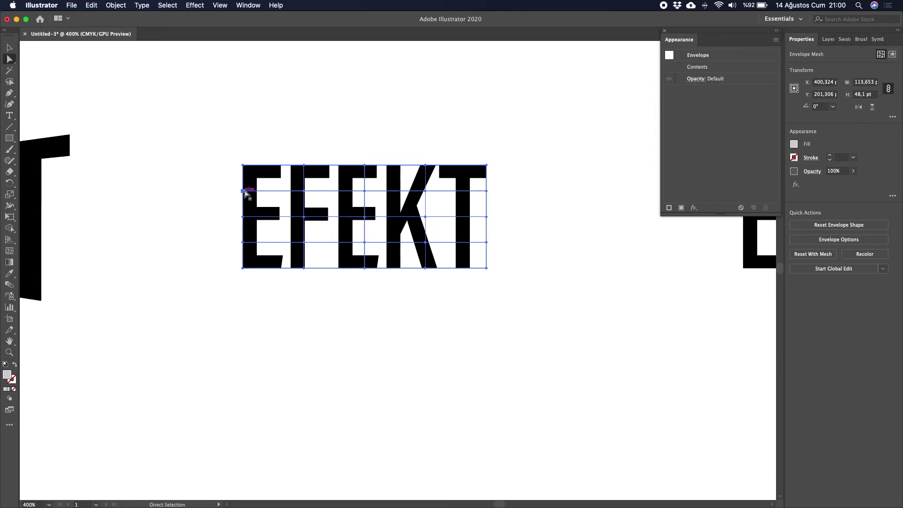
pyautogui.click(303, 191)
pyautogui.moveTo(303, 191); pyautogui.dragTo(354, 202)
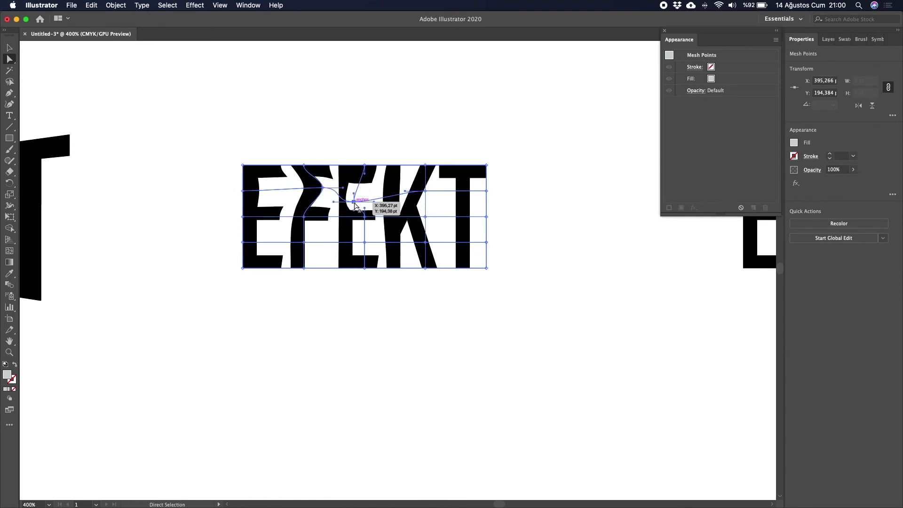
pyautogui.hotkey('ctrl', 'z')
pyautogui.click(425, 192)
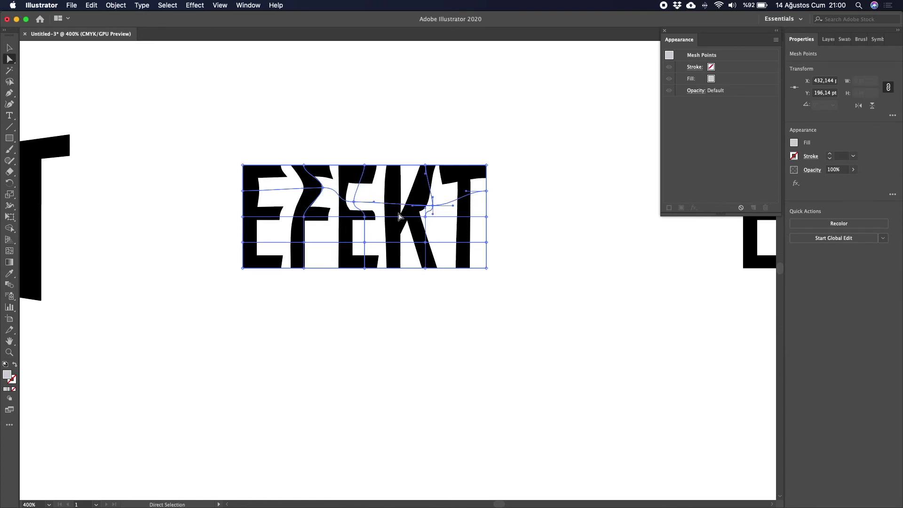
pyautogui.hotkey('ctrl', 'z')
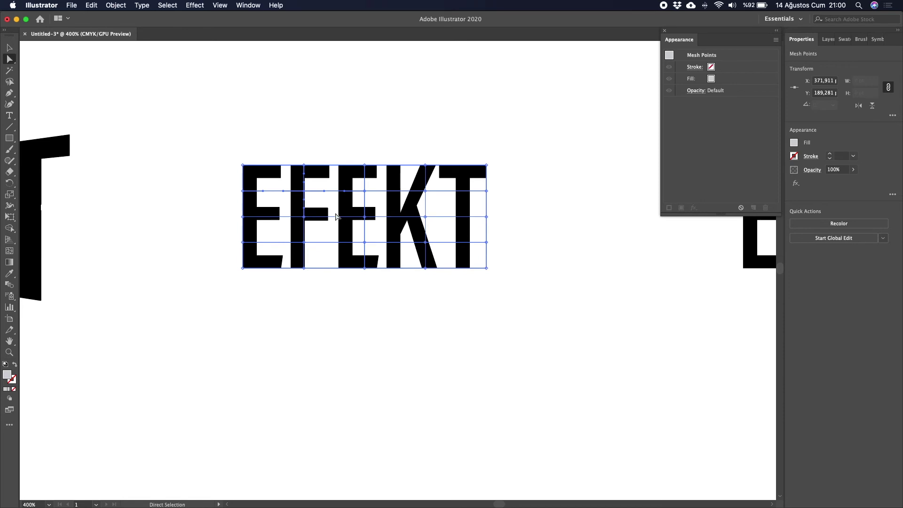
# Step: Nudge the middle mesh row right and the lower row left to make the letters wavy
pyautogui.click(239, 191)
pyautogui.moveTo(239, 191); pyautogui.dragTo(504, 205)
pyautogui.hotkey('shift', 'Right')
pyautogui.moveTo(237, 234); pyautogui.dragTo(507, 252)
pyautogui.hotkey('shift', 'Right')
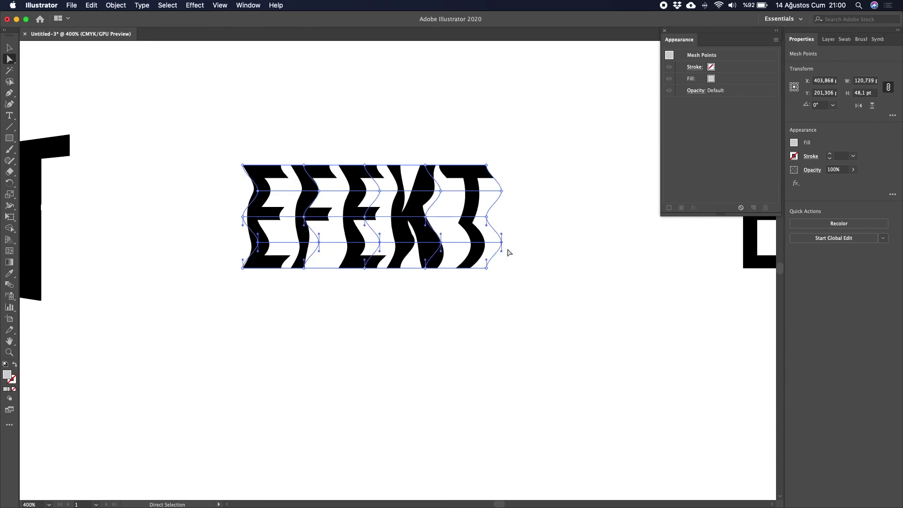
pyautogui.press('super+z')
pyautogui.hotkey('shift', 'Left')
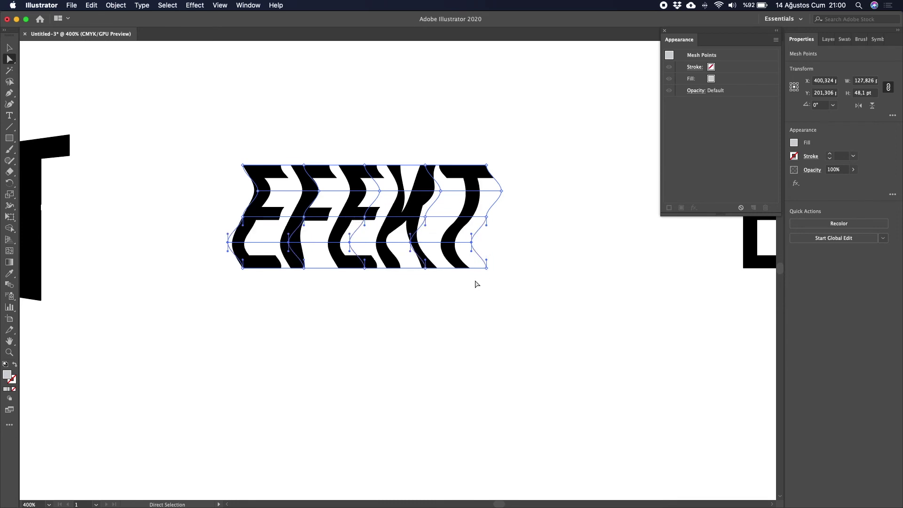
pyautogui.click(476, 284)
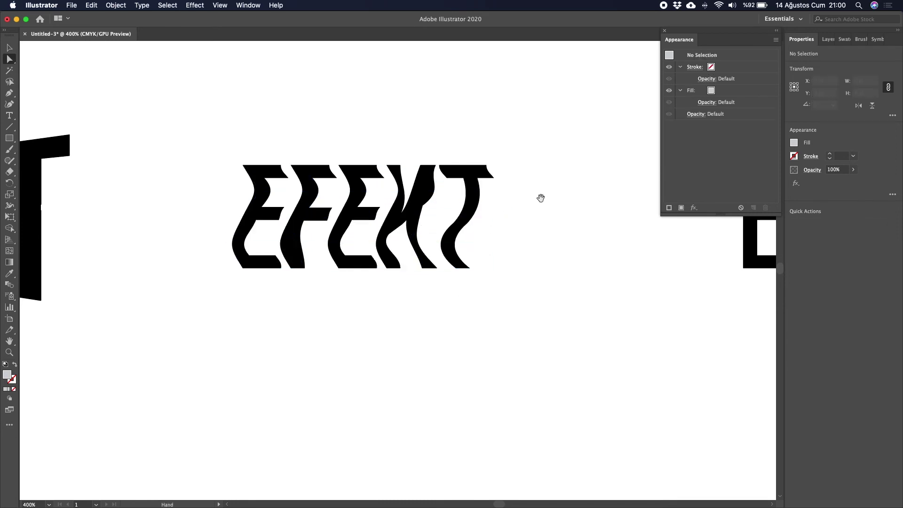
# Step: Zoom out to show all three words and select the right-hand EFEKT
pyautogui.press('super+minus')
pyautogui.press('super+minus')
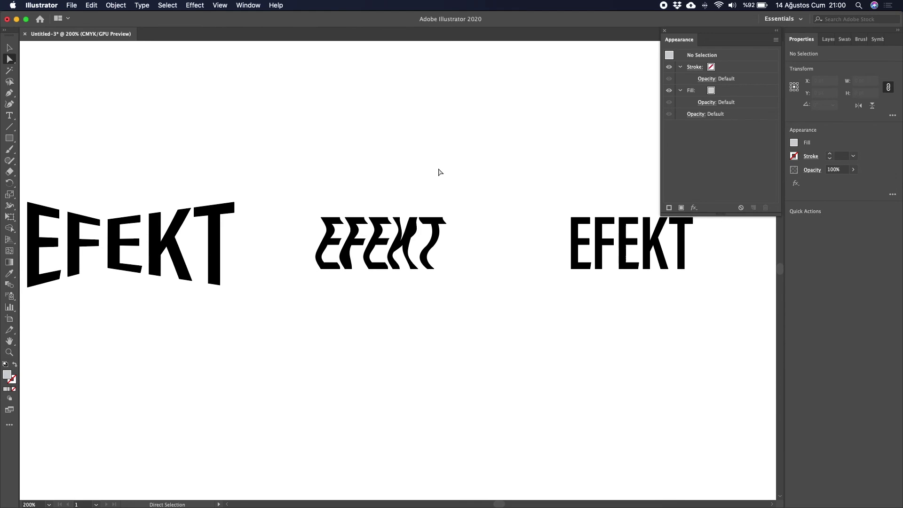
pyautogui.moveTo(447, 183); pyautogui.dragTo(268, 182)
pyautogui.click(9, 48)
pyautogui.click(394, 230)
pyautogui.click(142, 5)
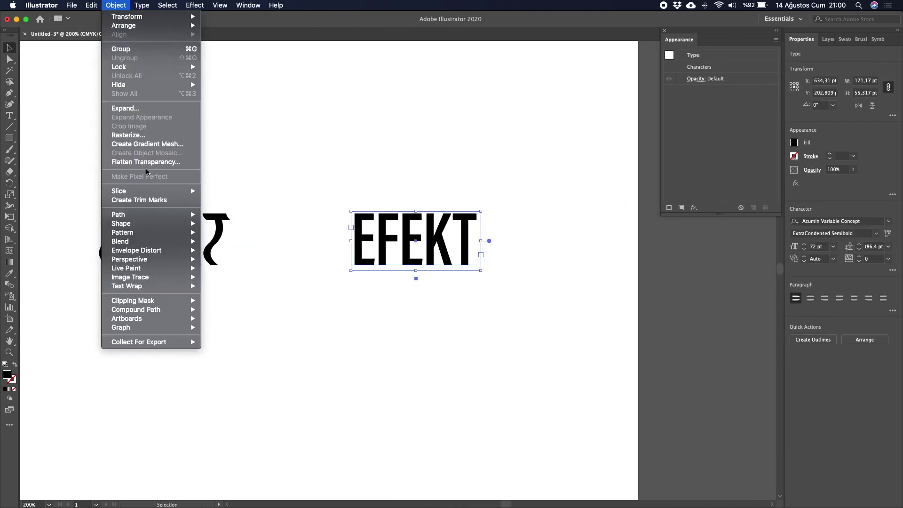
# Step: Apply a Make with Warp Bulge with negative bend to the third EFEKT, after trying FishEye
pyautogui.moveTo(136, 250)
pyautogui.click(244, 252)
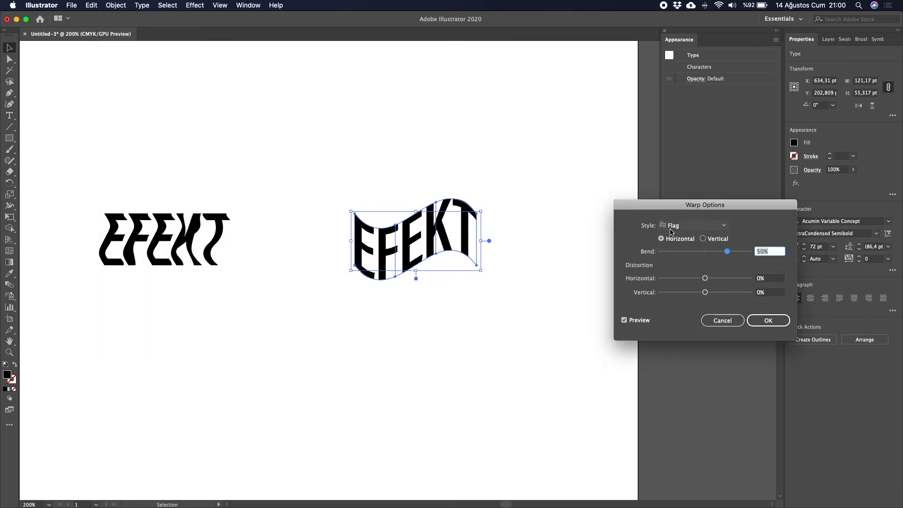
pyautogui.click(671, 232)
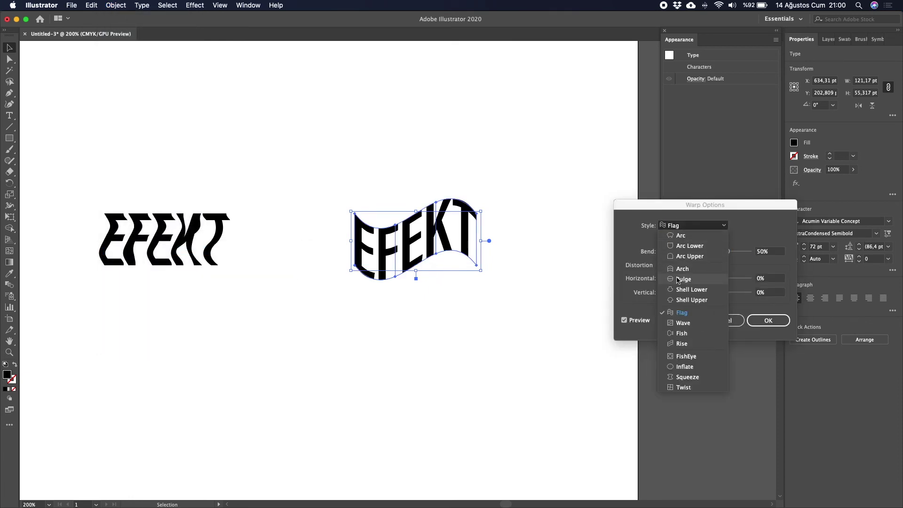
pyautogui.click(687, 357)
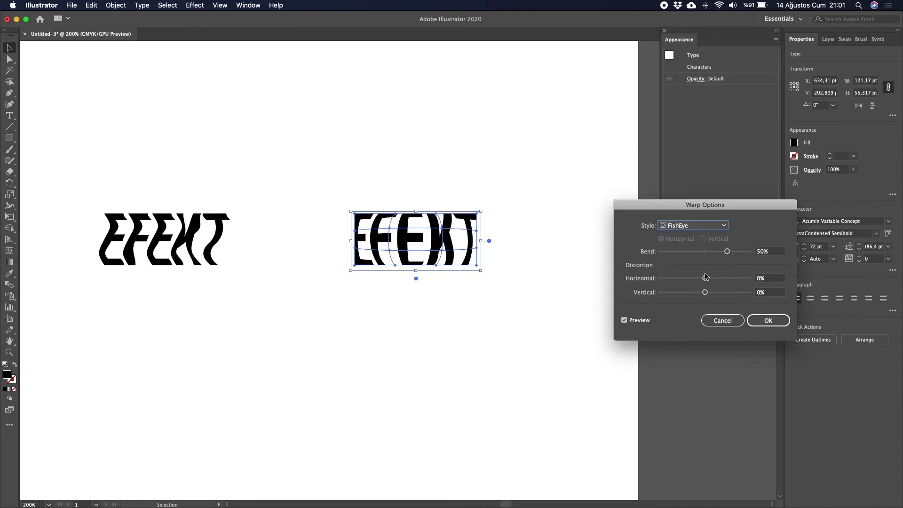
pyautogui.moveTo(724, 252)
pyautogui.mouseDown()
pyautogui.moveTo(685, 253)
pyautogui.moveTo(724, 252)
pyautogui.moveTo(728, 280)
pyautogui.moveTo(683, 282)
pyautogui.moveTo(706, 282)
pyautogui.mouseUp()
pyautogui.click(695, 230)
pyautogui.click(693, 279)
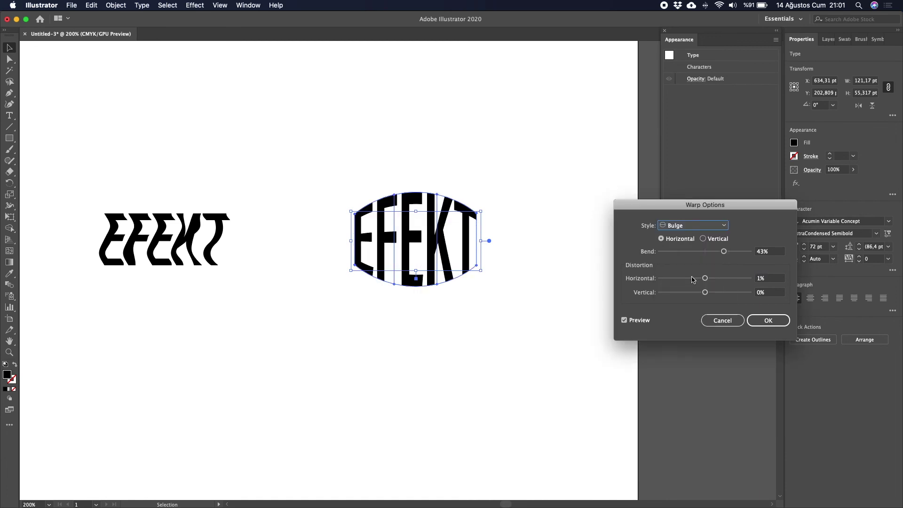
pyautogui.moveTo(723, 252)
pyautogui.mouseDown()
pyautogui.moveTo(680, 251)
pyautogui.moveTo(688, 252)
pyautogui.mouseUp()
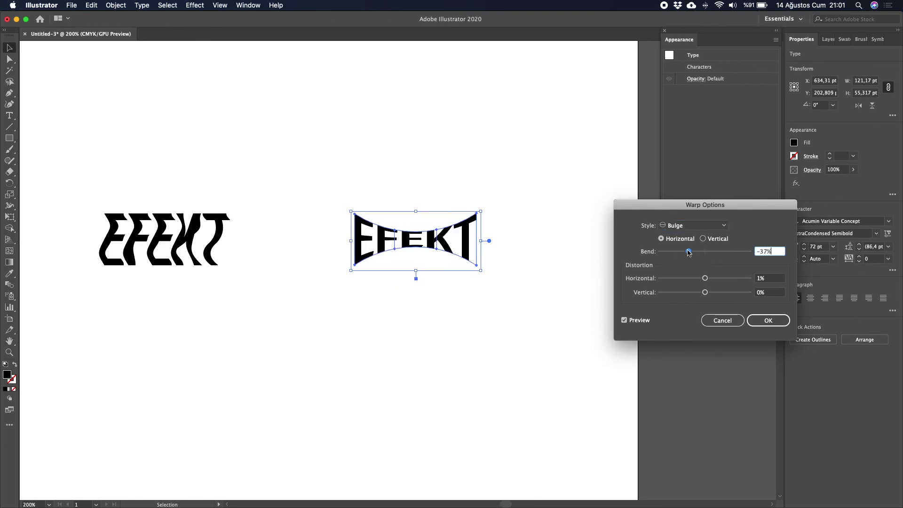
pyautogui.click(767, 320)
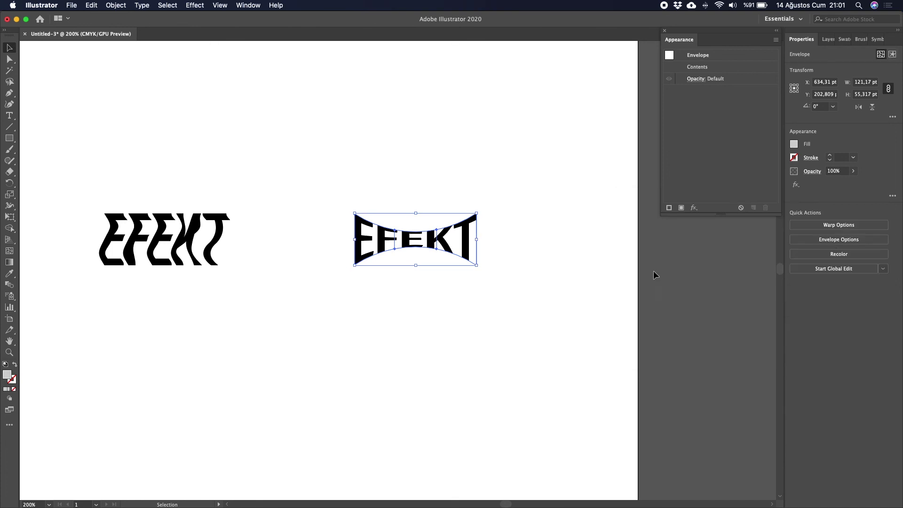
pyautogui.click(453, 181)
pyautogui.moveTo(453, 181)
pyautogui.mouseDown()
pyautogui.moveTo(628, 218)
pyautogui.moveTo(627, 192)
pyautogui.mouseUp()
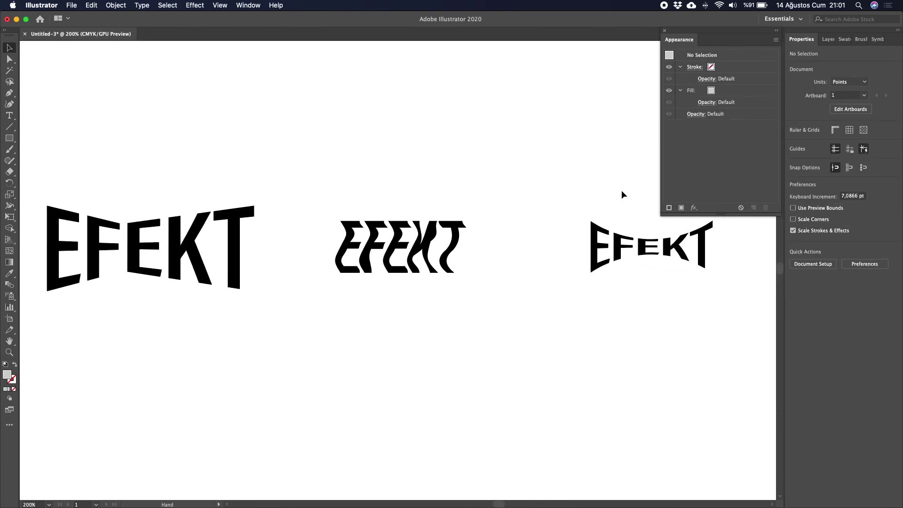